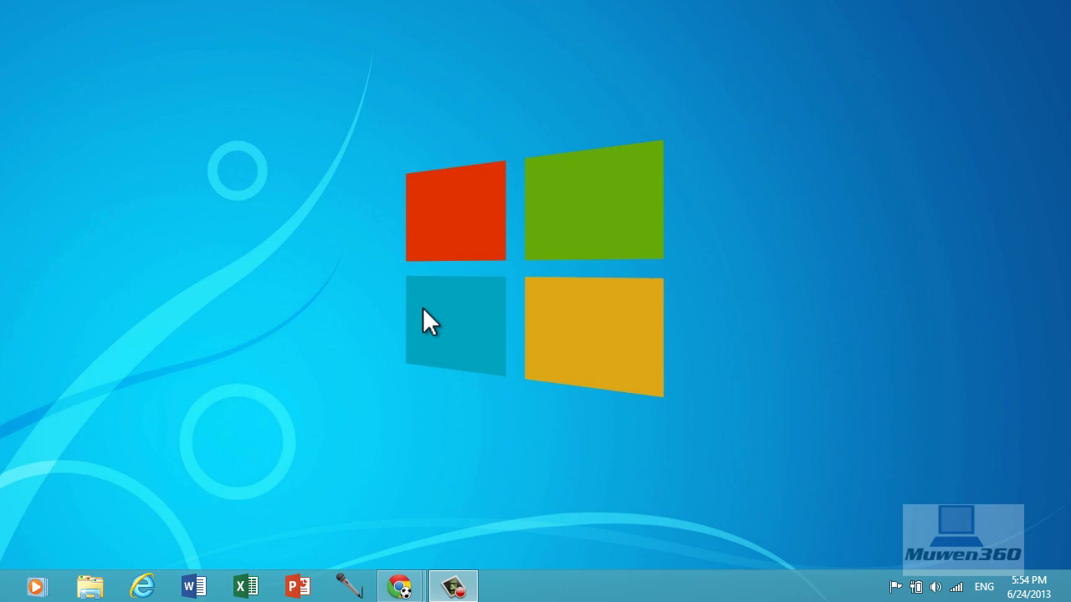
# - Search Google for 'auda', then start typing 'au' toward audacity.sourceforge.net in a new tab
pyautogui.moveTo(399, 587)
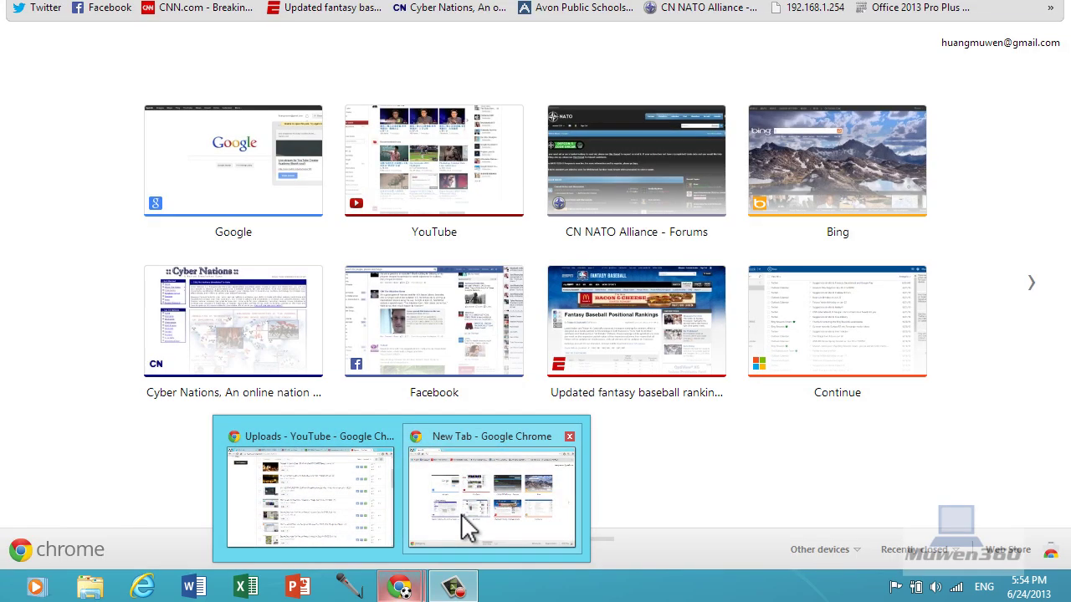
pyautogui.click(461, 514)
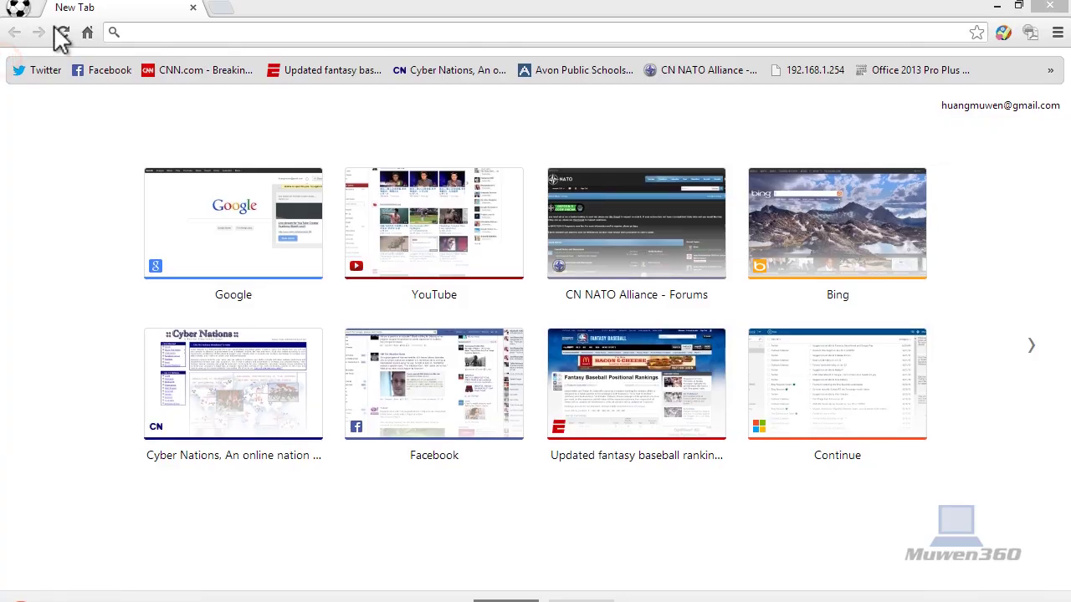
pyautogui.click(260, 119)
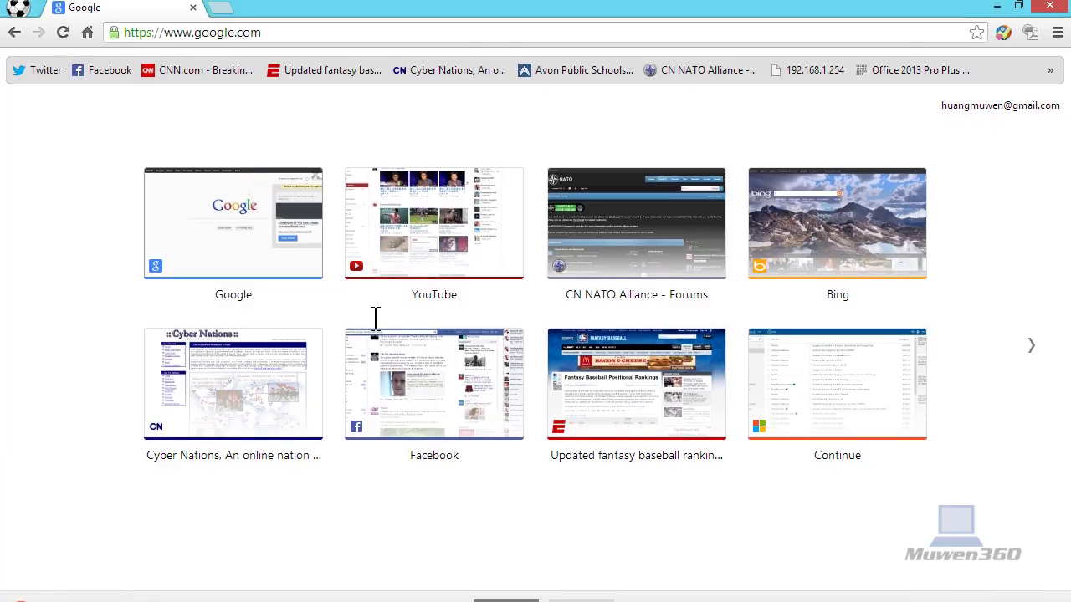
pyautogui.click(378, 318)
pyautogui.write('auda')
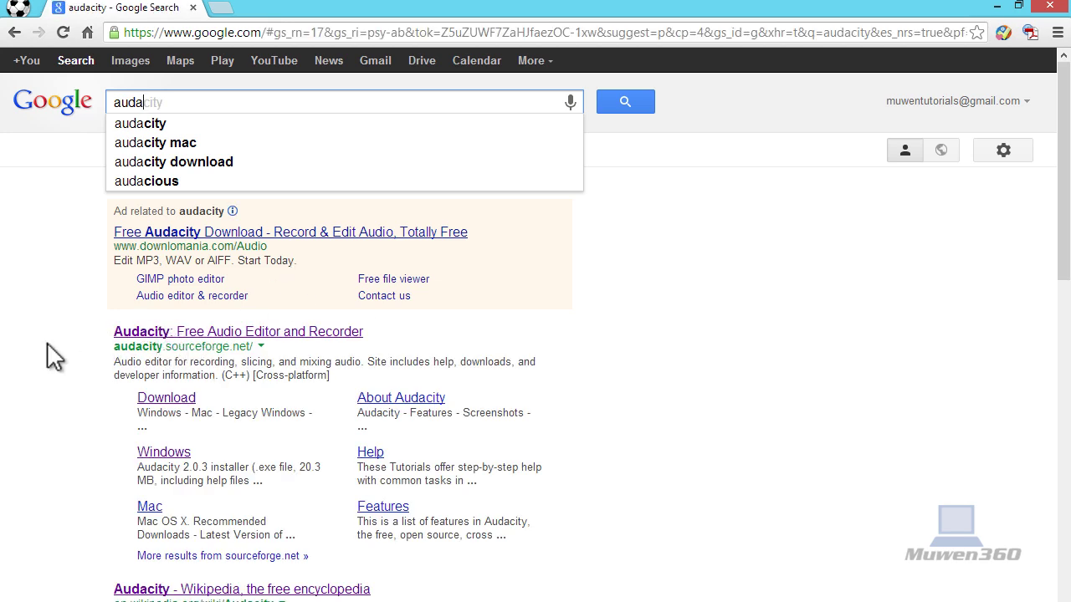
pyautogui.click(219, 8)
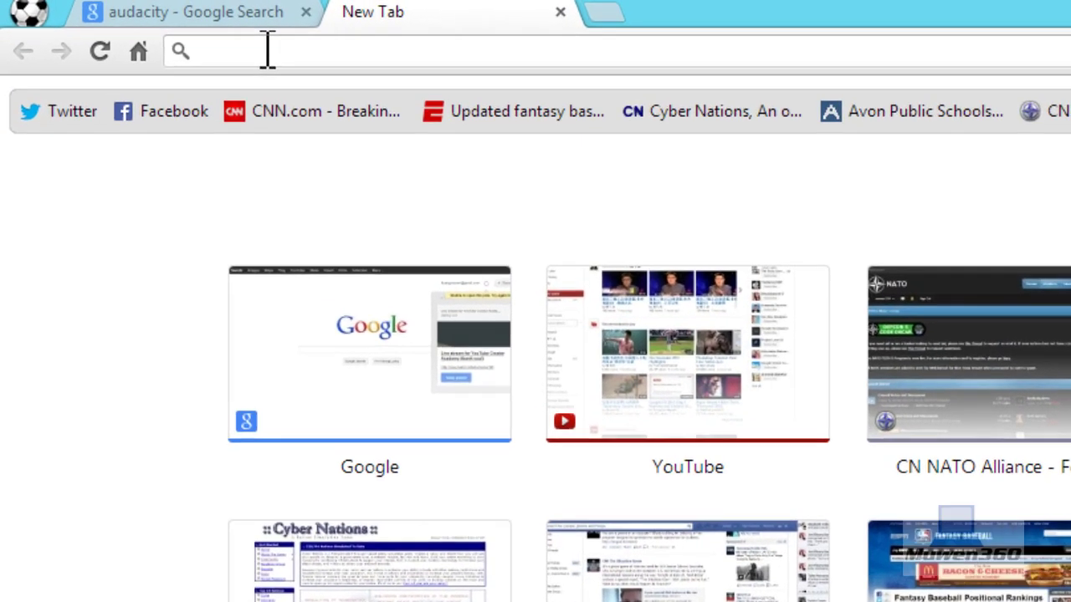
pyautogui.write('audacity.sourceforge.net')
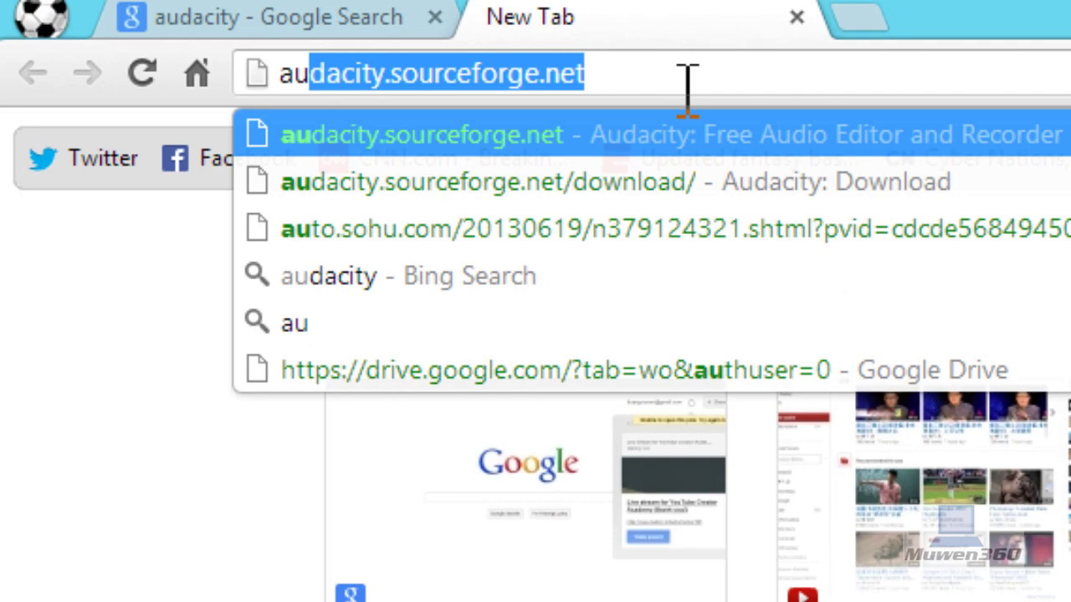
# - Load audacity.sourceforge.net and skim the Audacity home page
pyautogui.press('Return')
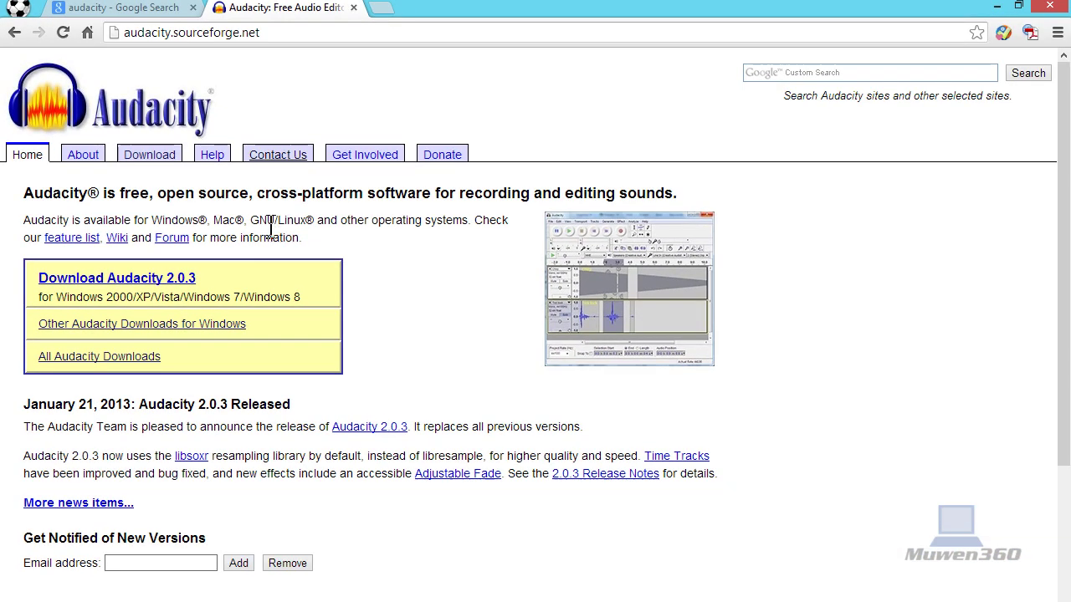
pyautogui.scroll(-2, 251, 287)
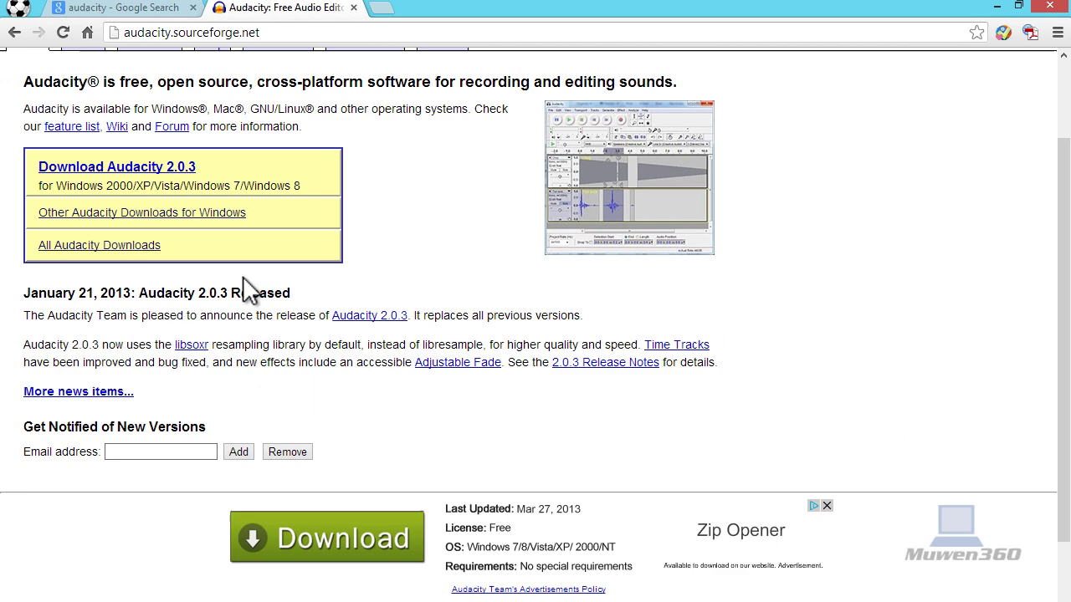
pyautogui.scroll(2, 311, 281)
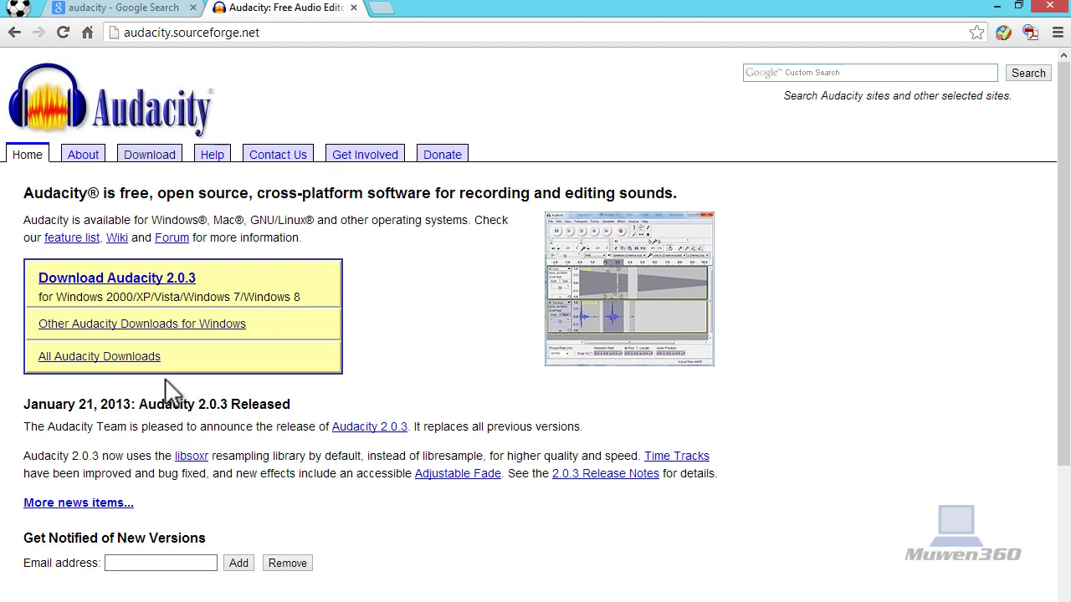
pyautogui.scroll(-2, 287, 418)
pyautogui.scroll(2, 306, 394)
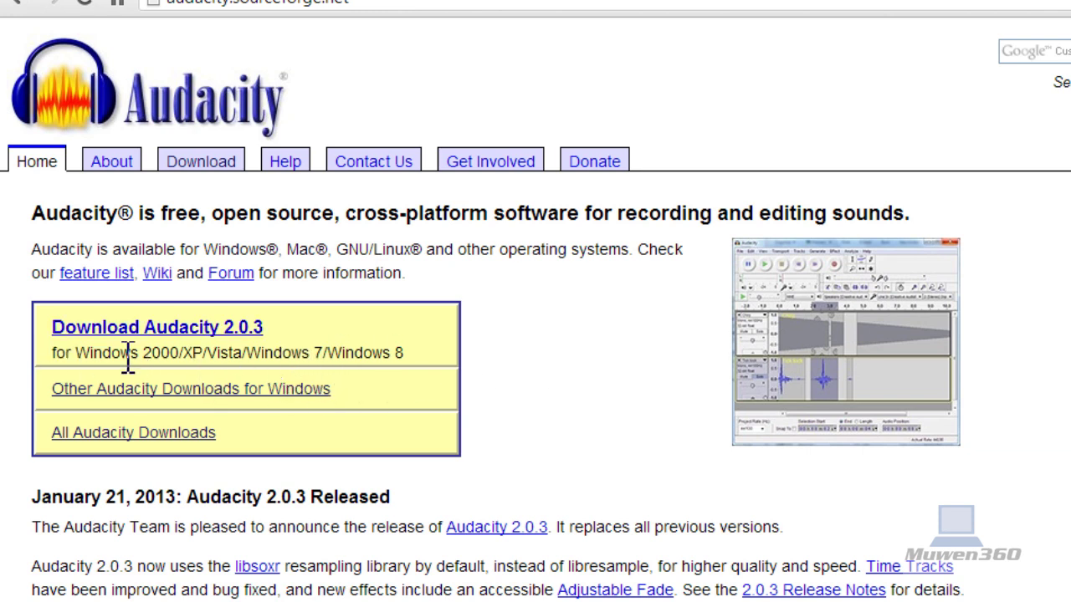
# - Go through All Audacity Downloads to the Audacity for Windows download page
pyautogui.click(126, 430)
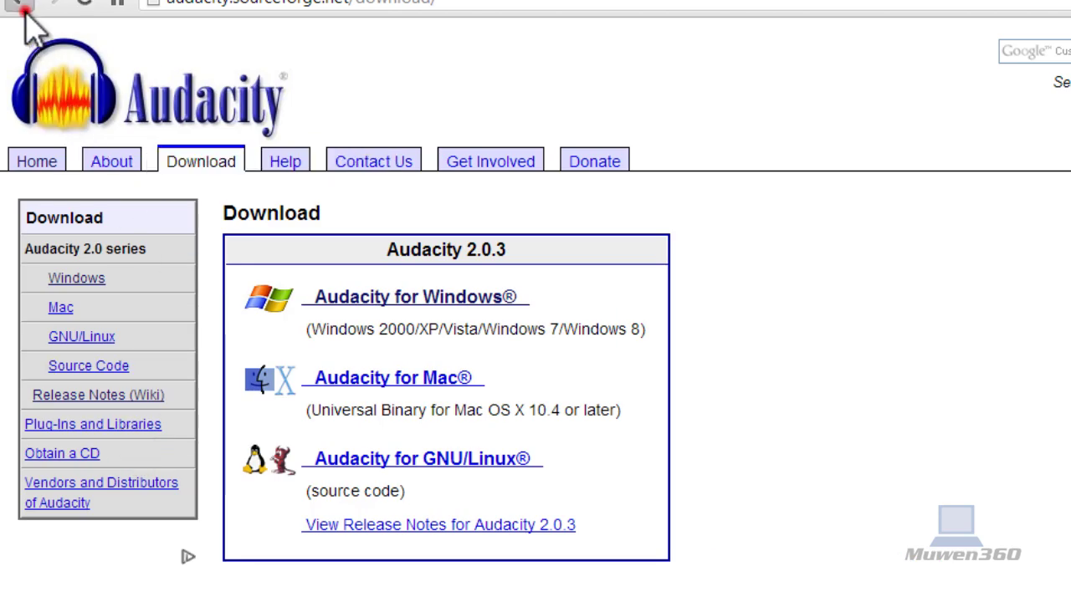
pyautogui.click(22, 8)
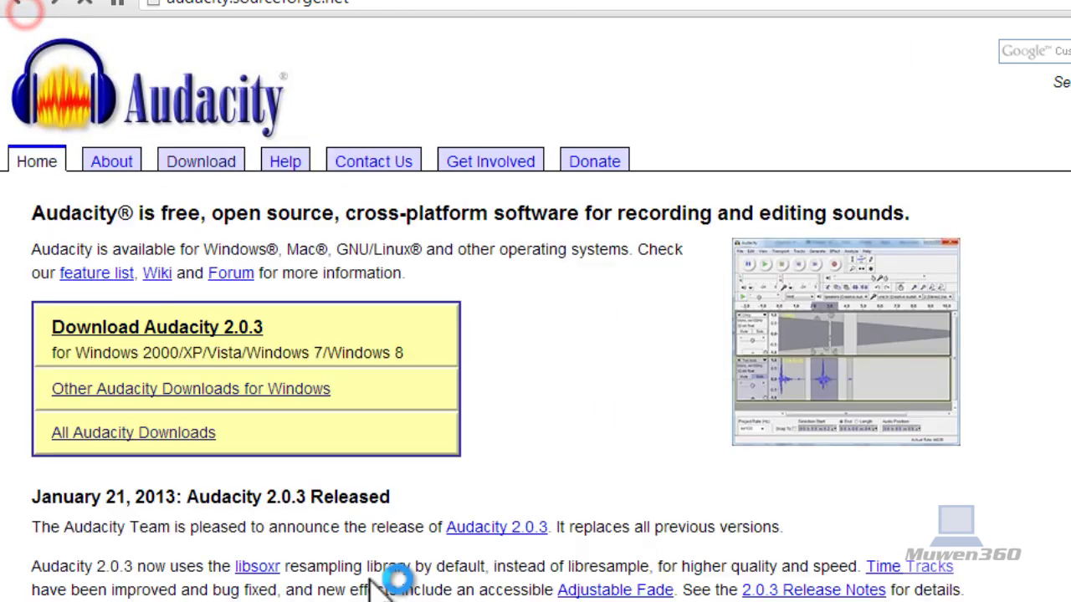
pyautogui.click(102, 440)
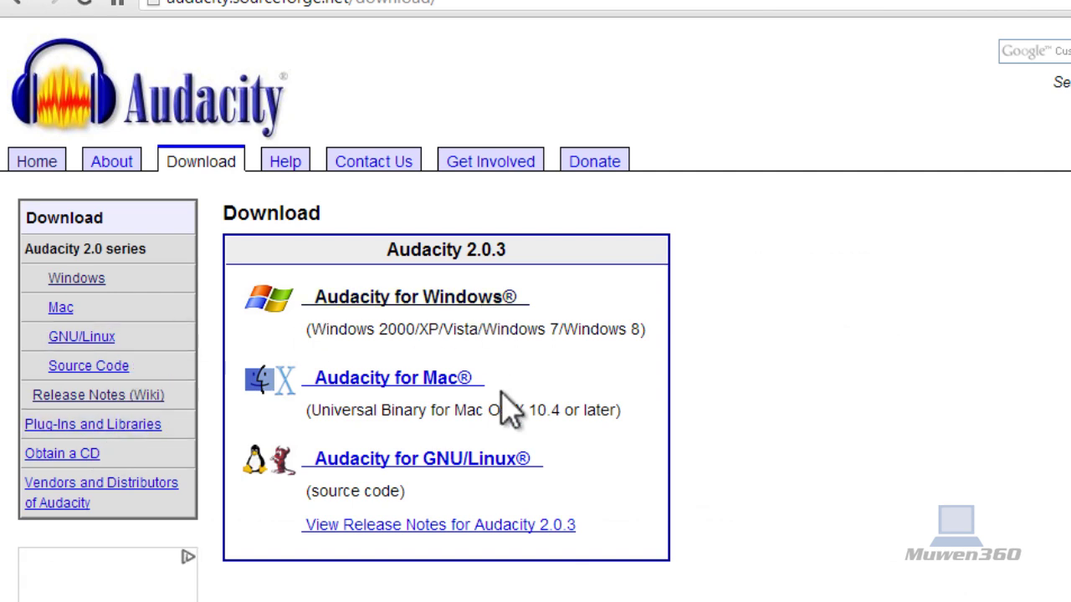
pyautogui.scroll(-2, 500, 407)
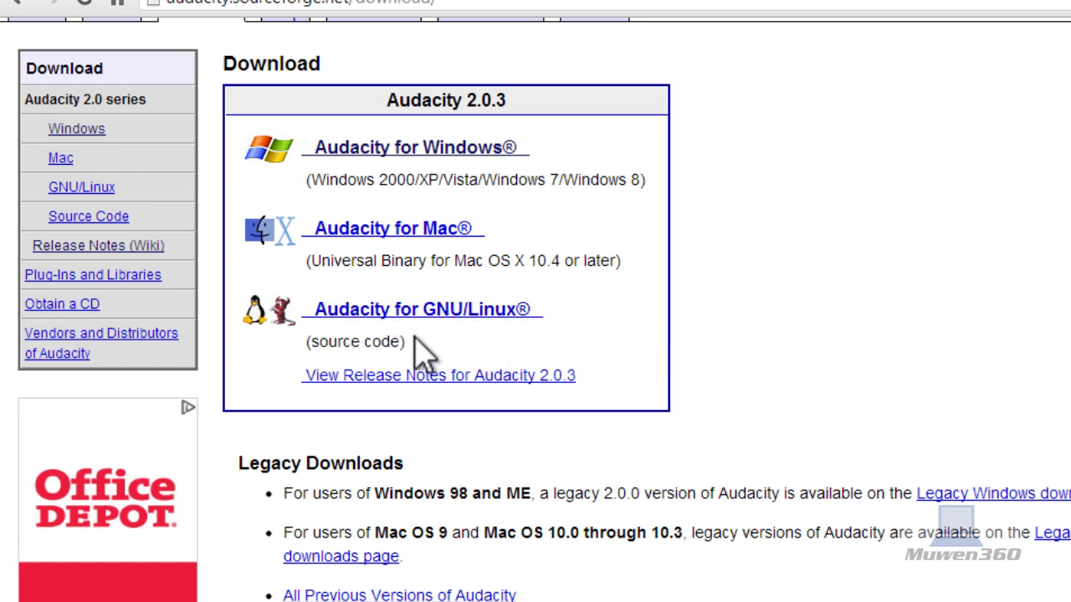
pyautogui.scroll(3, 334, 497)
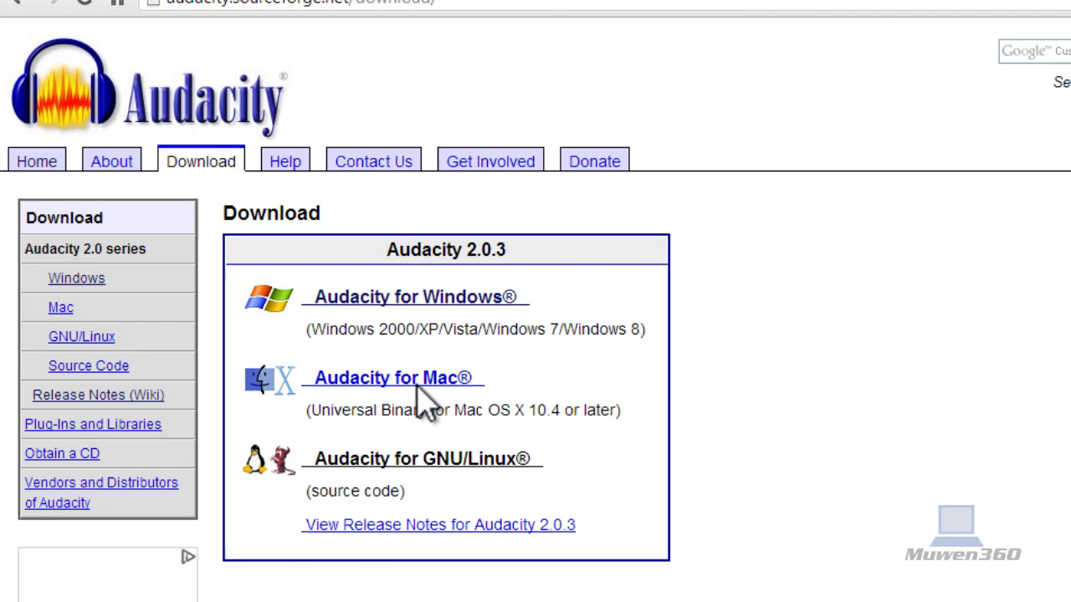
pyautogui.click(383, 311)
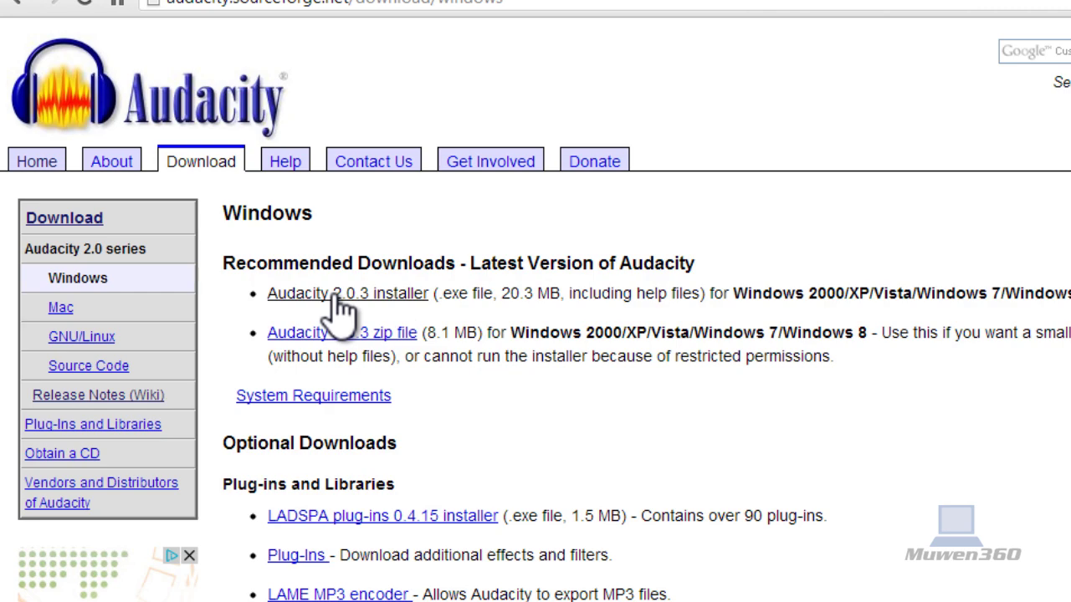
# - Download the Audacity 2.0.3 installer and run audacity-win-2.0.3.exe from Chrome's Downloads page
pyautogui.click(333, 294)
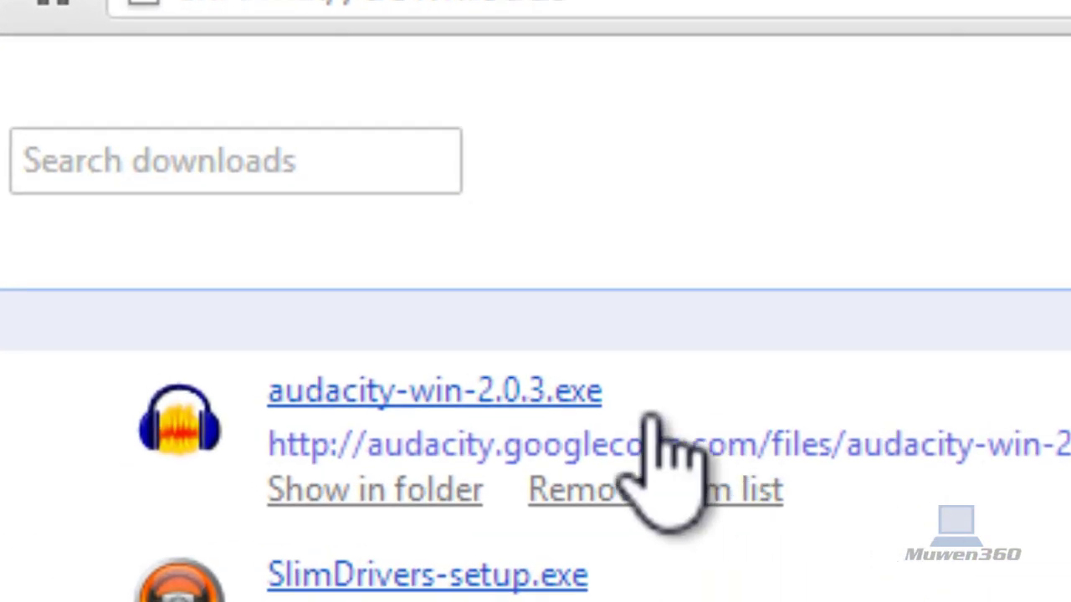
pyautogui.click(527, 397)
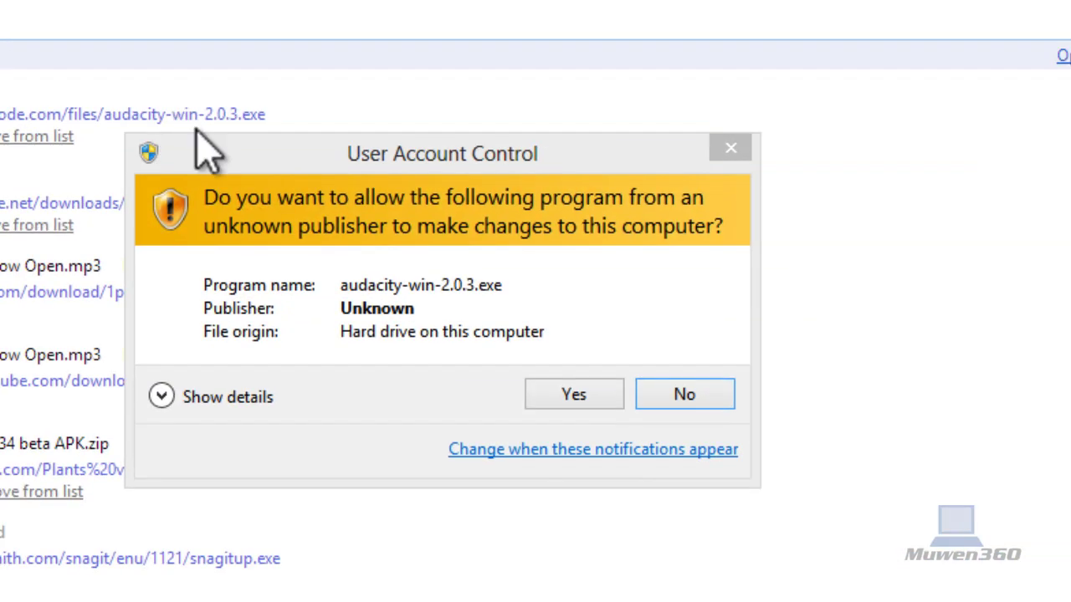
pyautogui.click(300, 164)
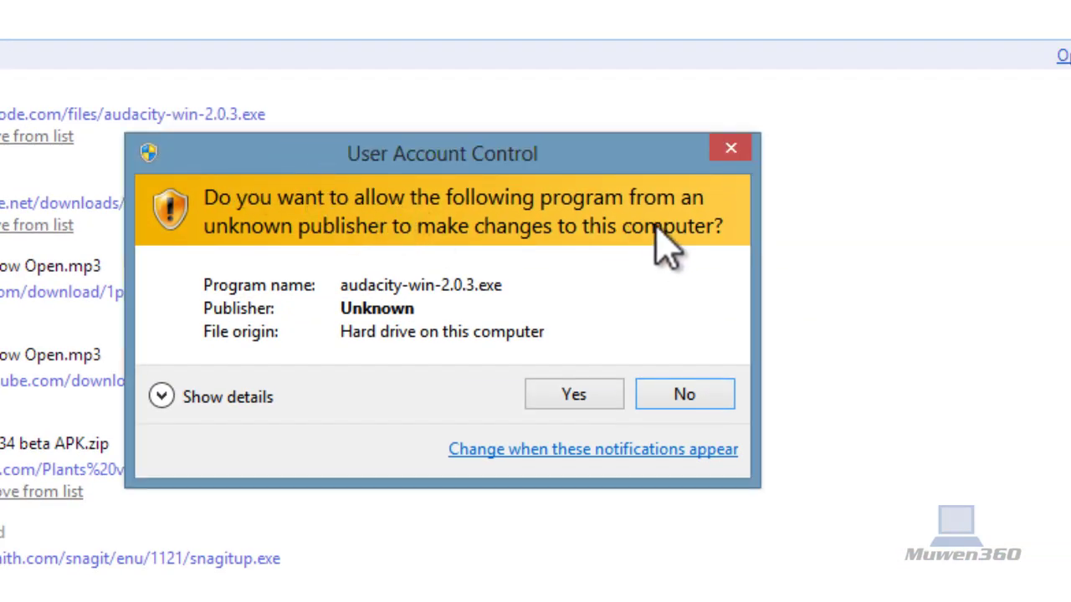
# - Allow the installer, choose English, and continue past the Welcome and Information pages
pyautogui.click(574, 386)
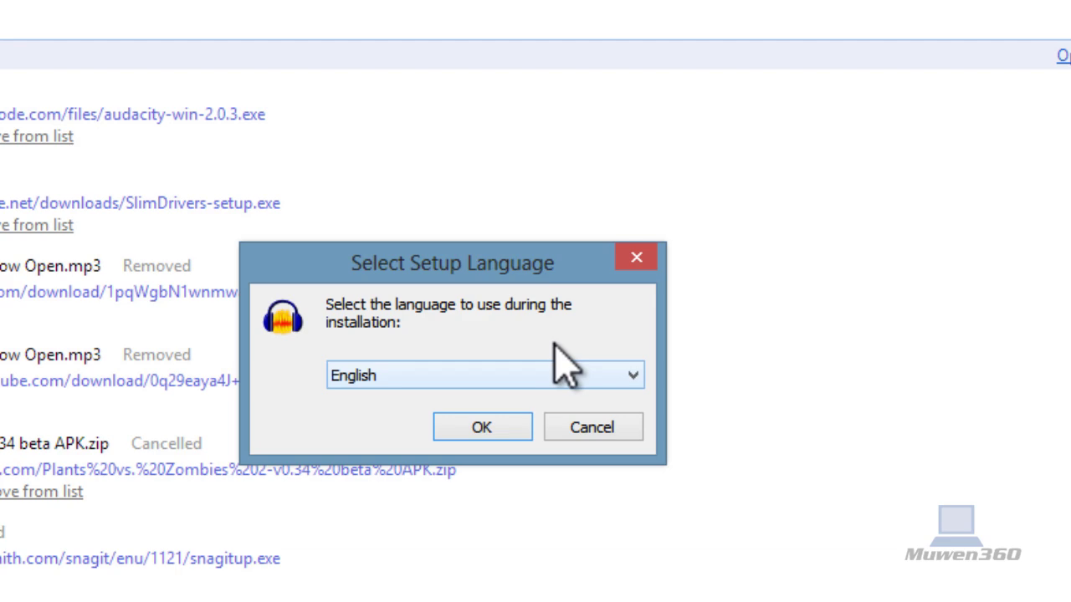
pyautogui.click(444, 374)
pyautogui.click(444, 374)
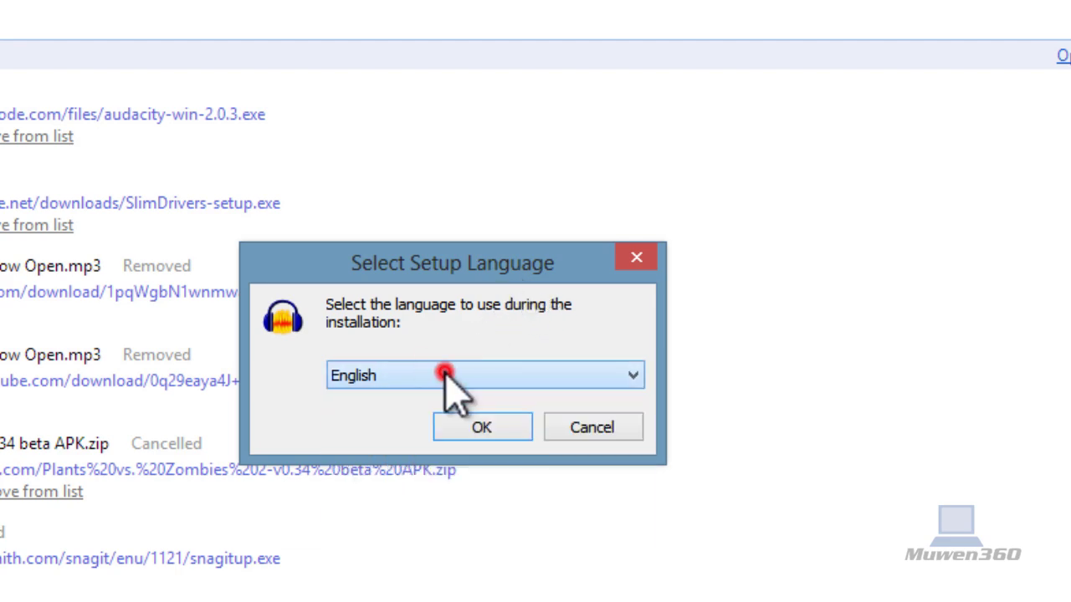
pyautogui.click(517, 423)
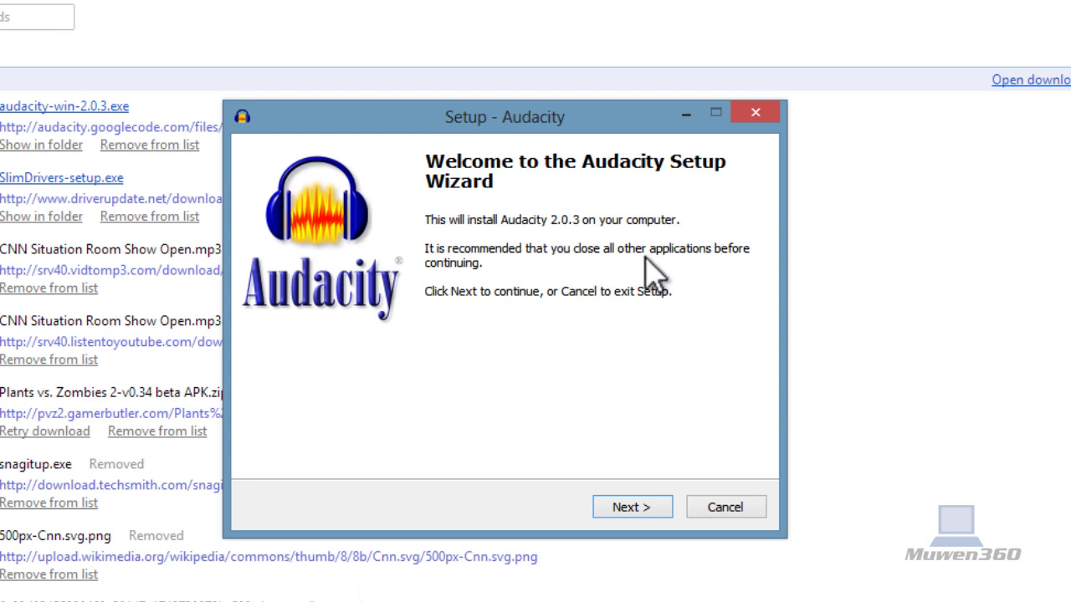
pyautogui.click(637, 508)
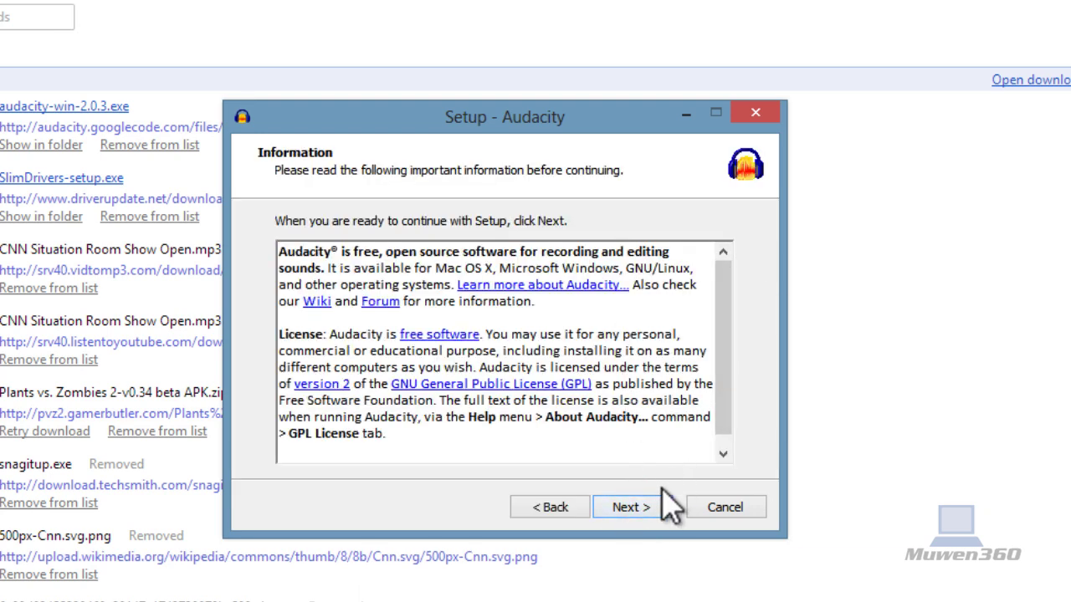
pyautogui.click(649, 508)
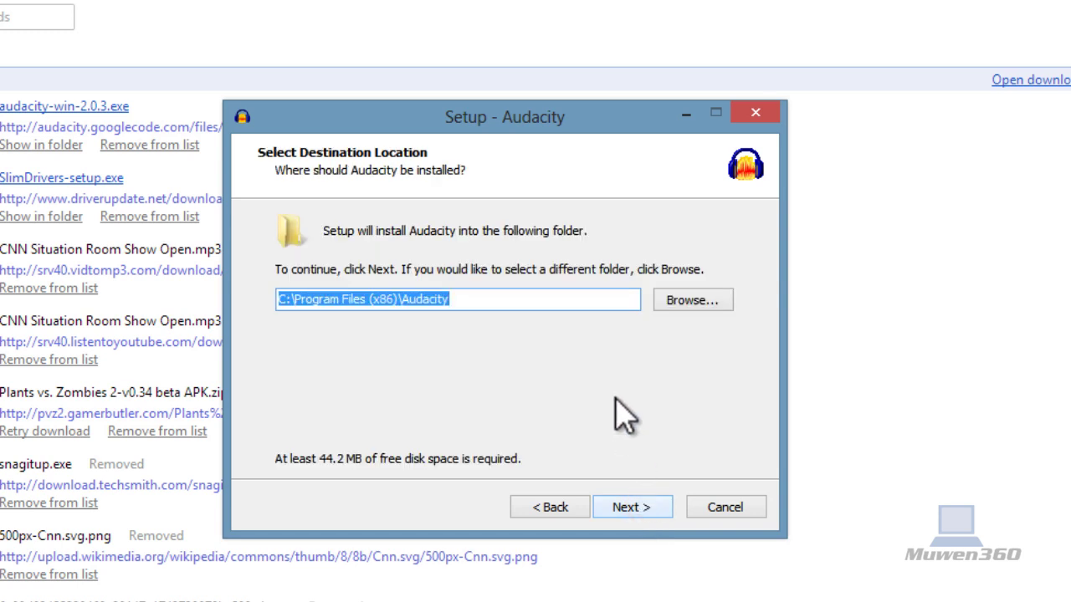
# - Keep the default install folder C:\Program Files (x86)\Audacity
pyautogui.click(607, 294)
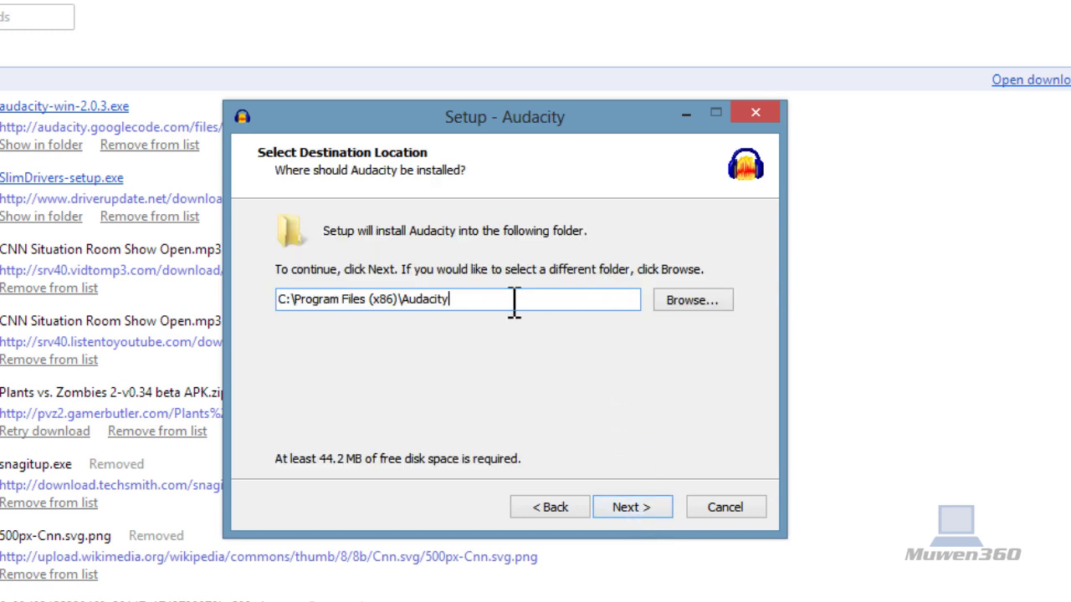
pyautogui.click(468, 299)
pyautogui.moveTo(468, 299); pyautogui.dragTo(276, 301)
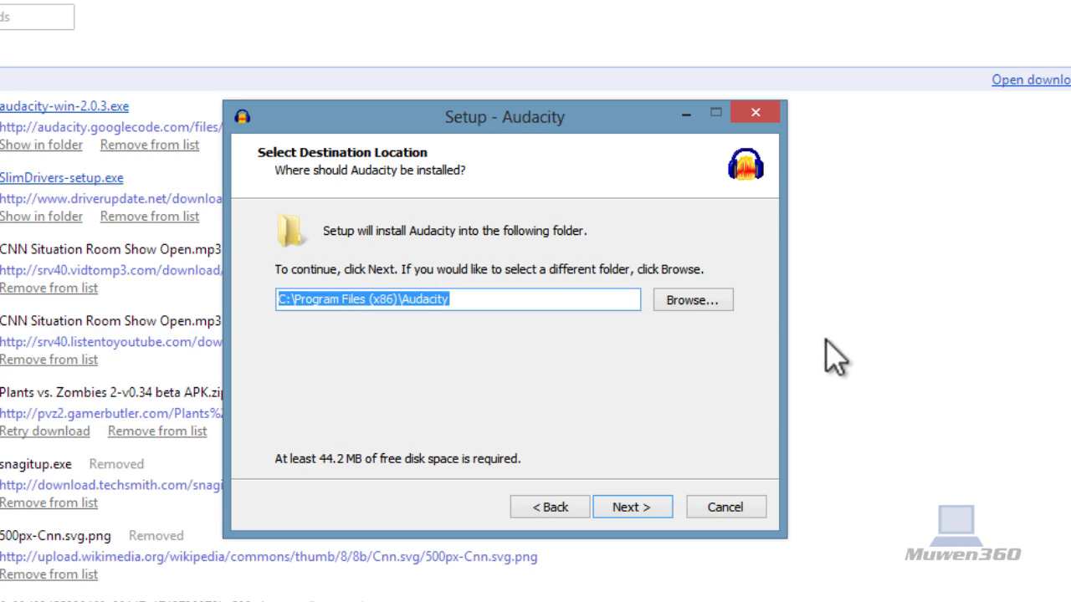
pyautogui.click(721, 299)
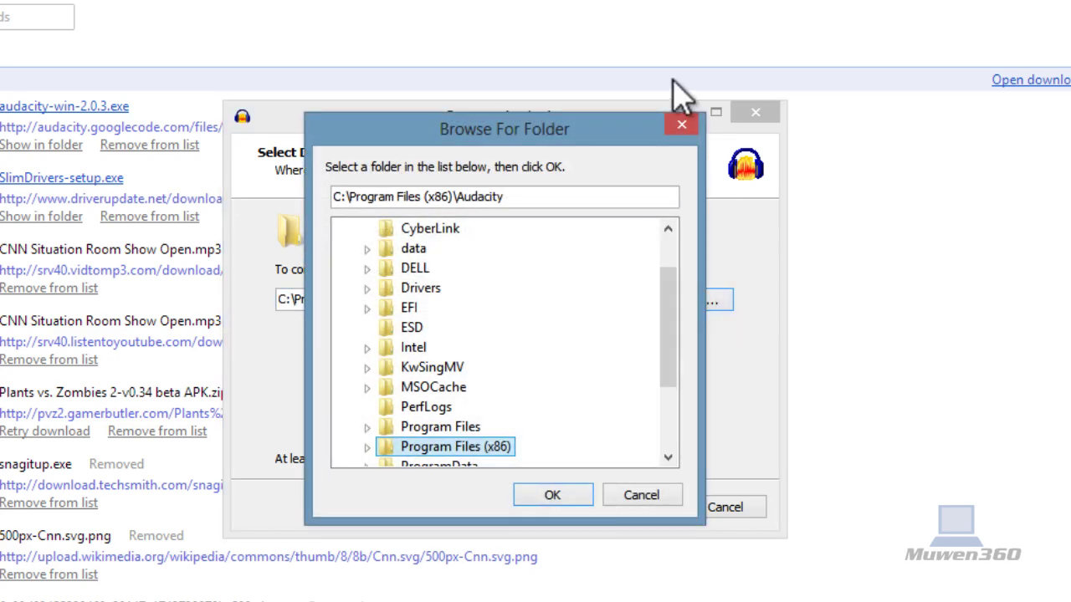
pyautogui.click(684, 124)
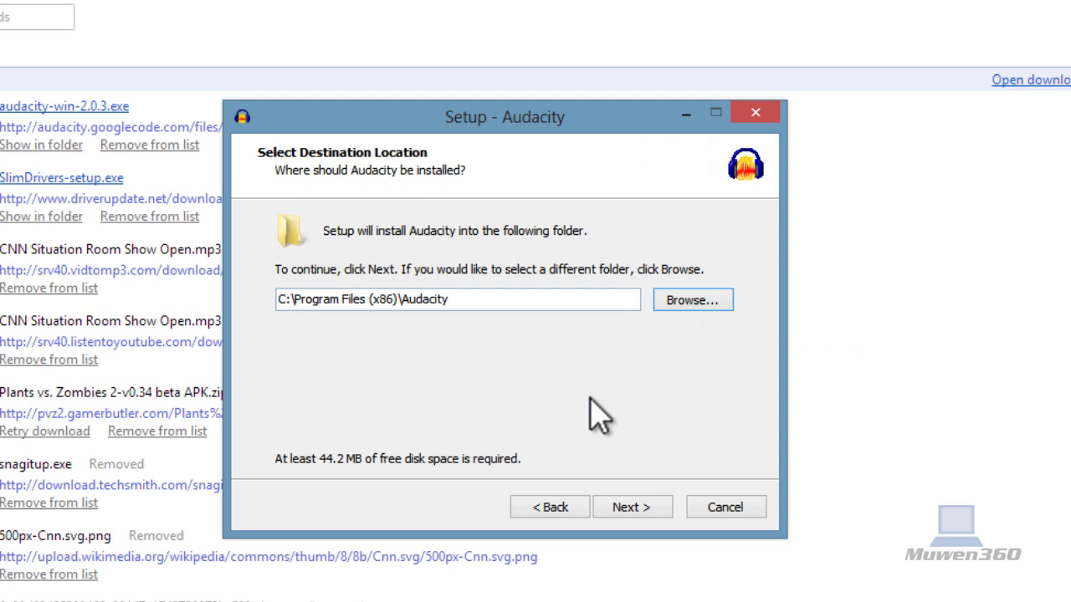
pyautogui.click(478, 307)
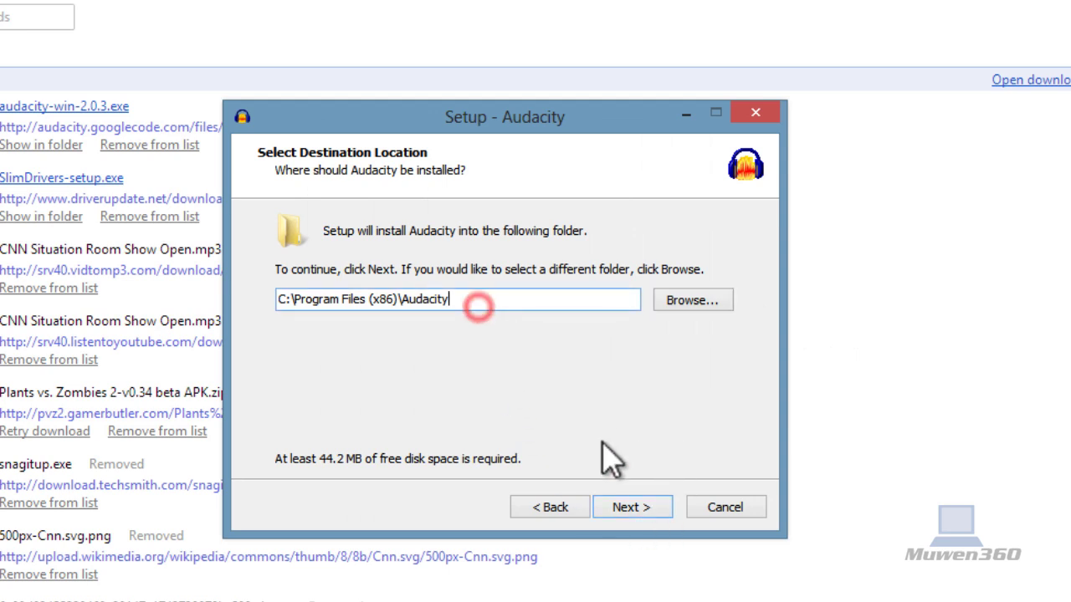
pyautogui.click(628, 508)
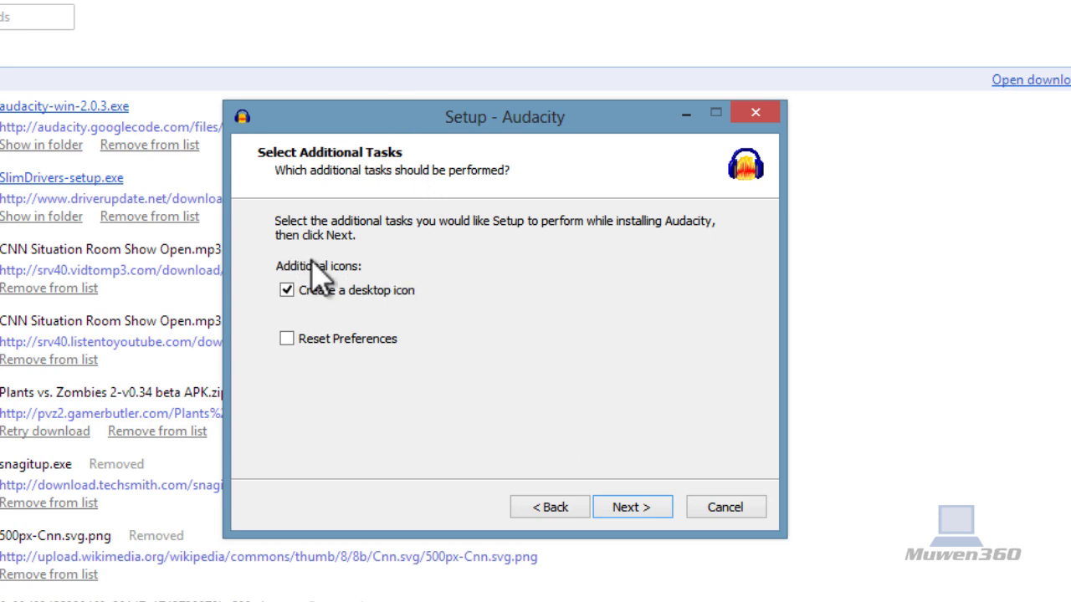
# - Tick Create a desktop icon and proceed through the summary to installation
pyautogui.click(308, 290)
pyautogui.click(307, 290)
pyautogui.click(299, 345)
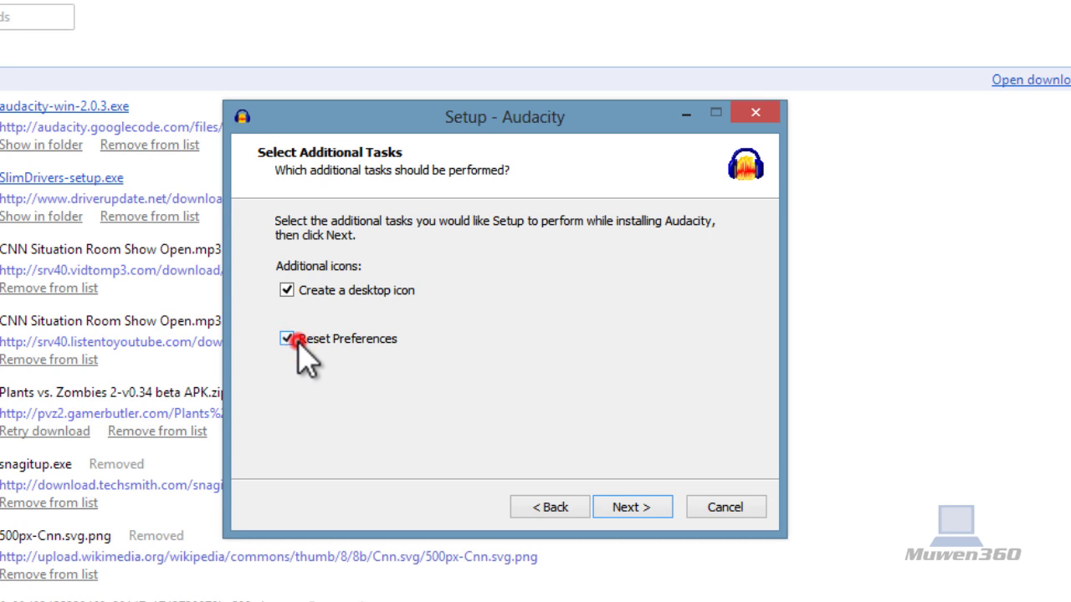
pyautogui.click(636, 508)
pyautogui.click(639, 514)
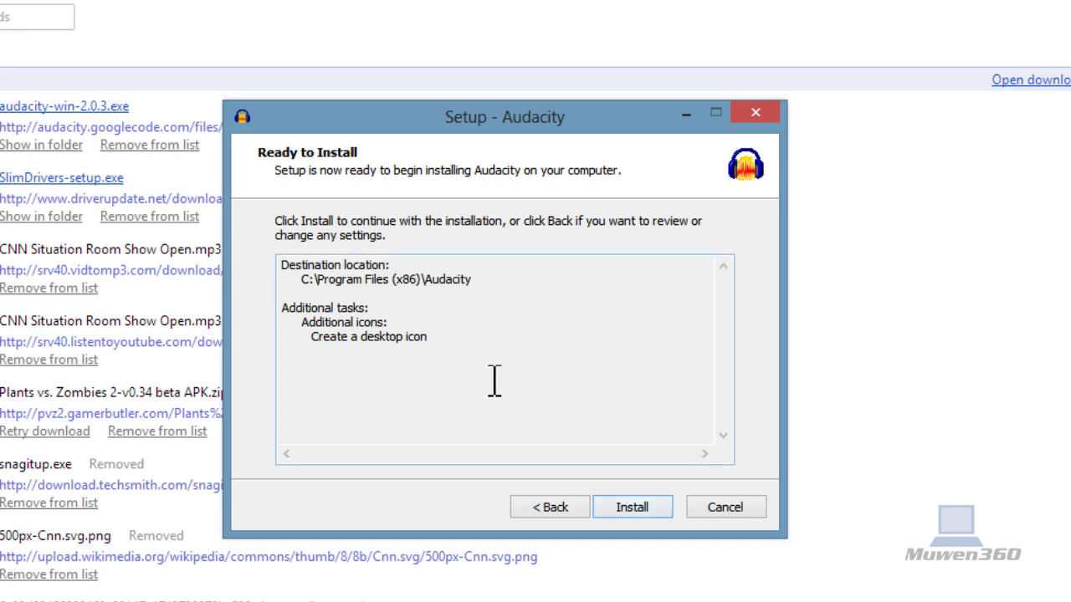
pyautogui.click(621, 513)
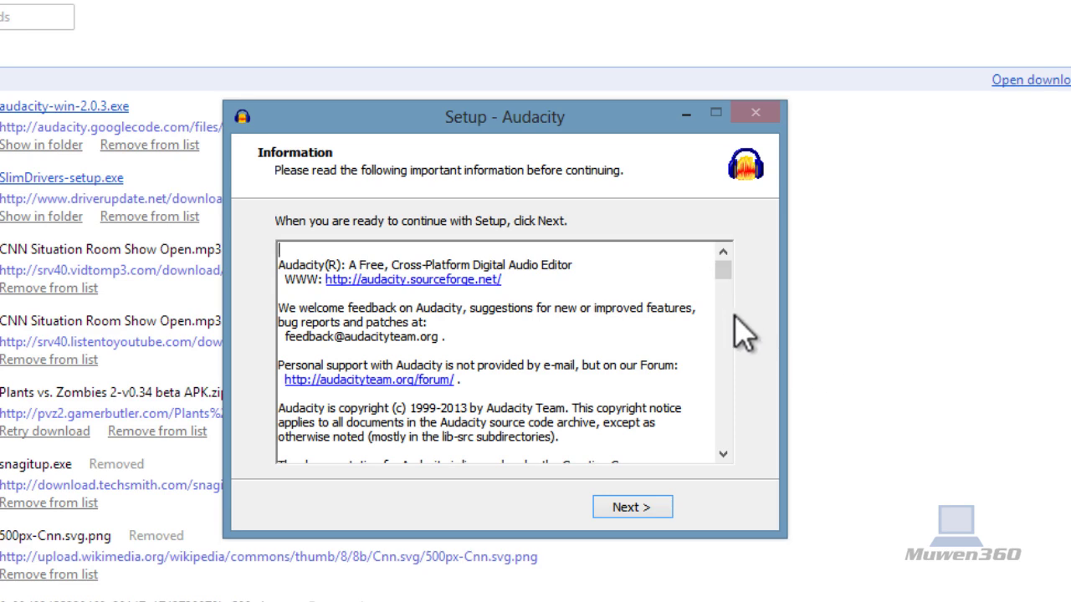
# - Look over the release notes page and continue past it
pyautogui.click(719, 268)
pyautogui.moveTo(727, 310); pyautogui.dragTo(725, 407)
pyautogui.scroll(10, 717, 322)
pyautogui.click(634, 507)
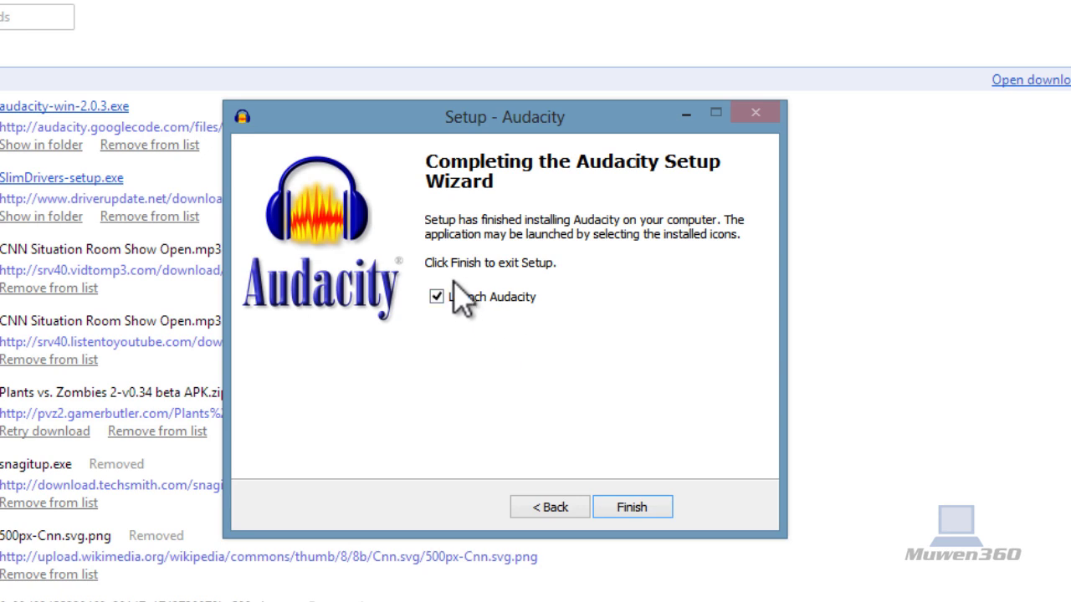
# - Finish setup with Launch Audacity left ticked
pyautogui.click(475, 293)
pyautogui.click(477, 295)
pyautogui.click(477, 294)
pyautogui.click(646, 505)
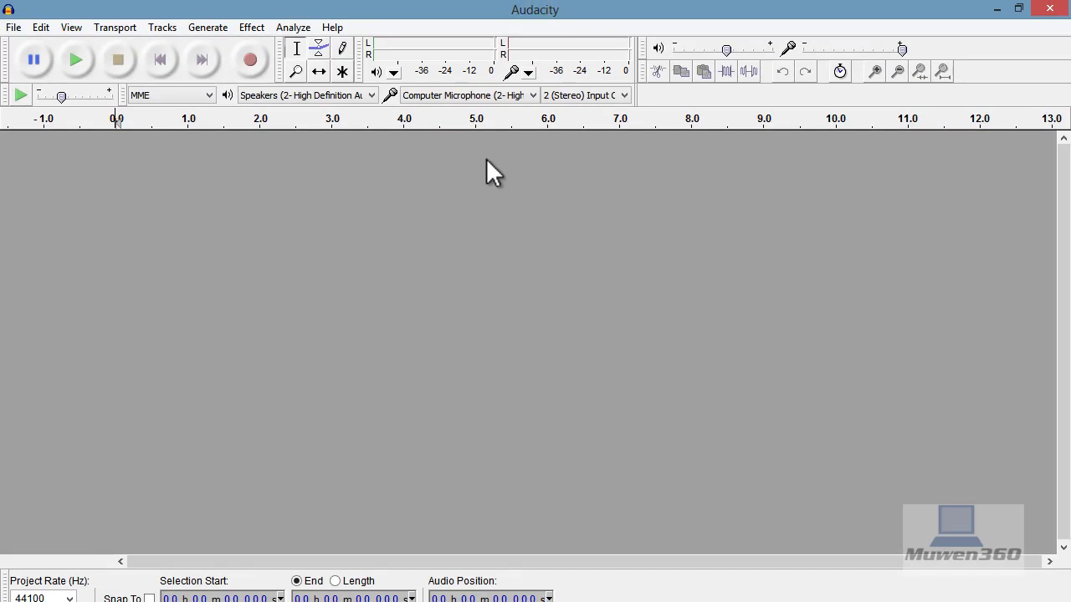
# - Open Help > About Audacity and check the Build Information and Audacity tabs
pyautogui.click(332, 27)
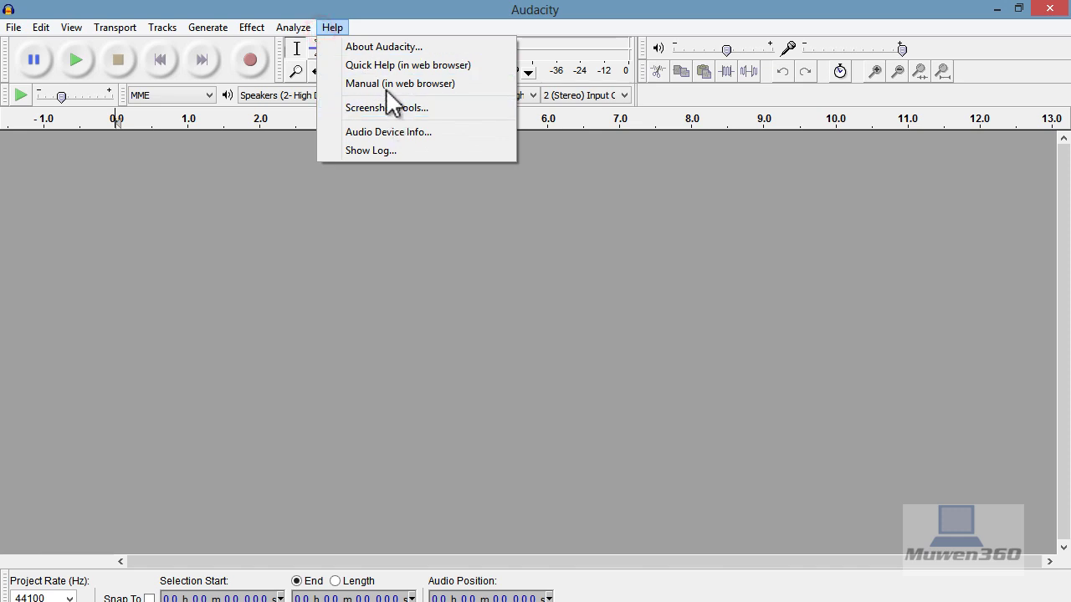
pyautogui.click(387, 46)
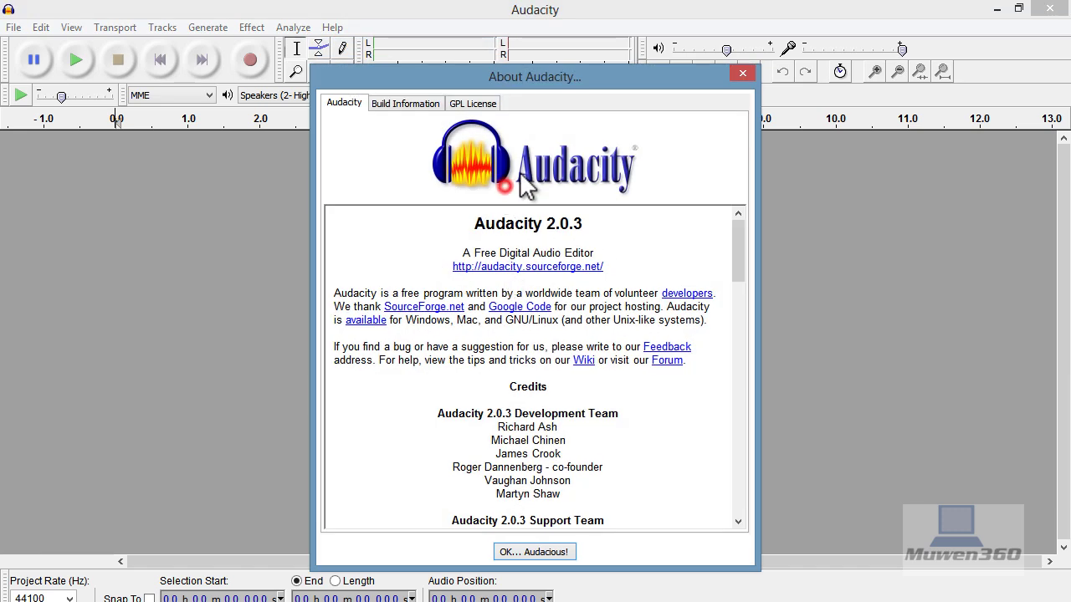
pyautogui.moveTo(516, 222)
pyautogui.mouseDown()
pyautogui.moveTo(538, 222)
pyautogui.moveTo(519, 216)
pyautogui.mouseUp()
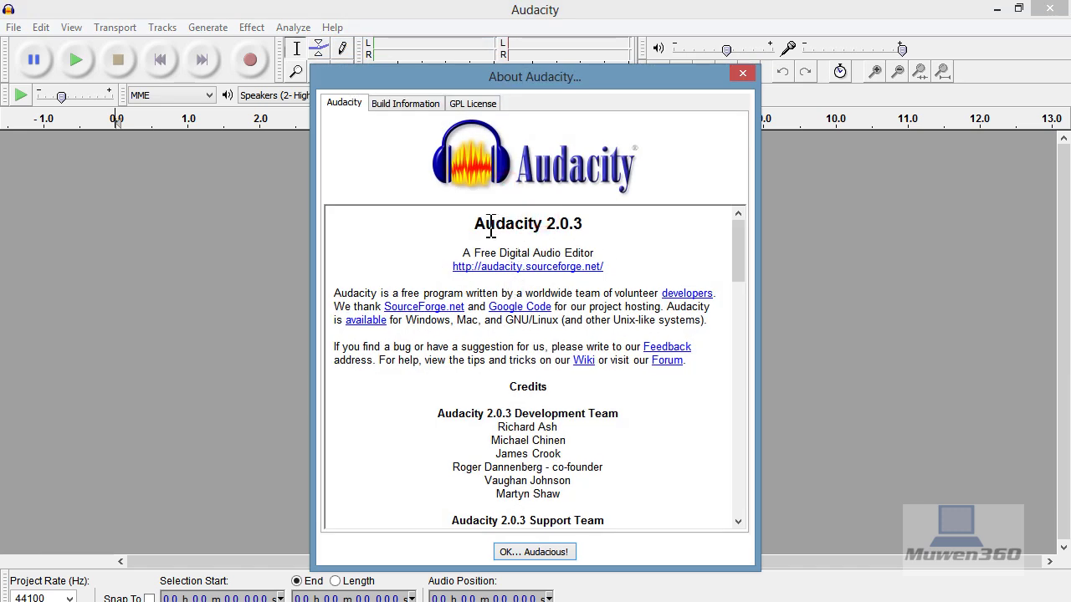
pyautogui.click(622, 224)
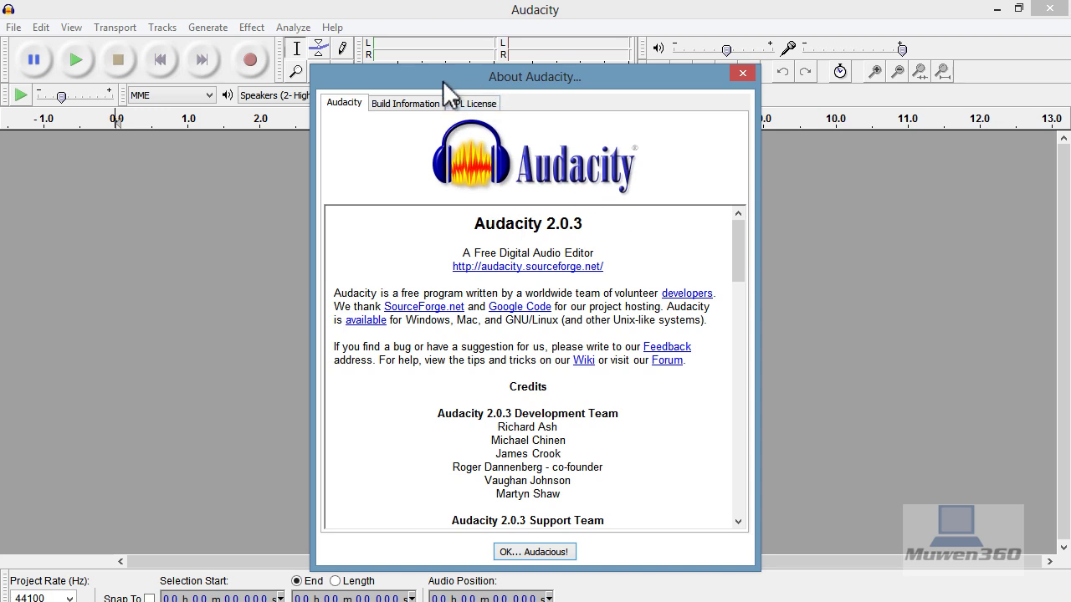
pyautogui.click(406, 104)
pyautogui.click(345, 103)
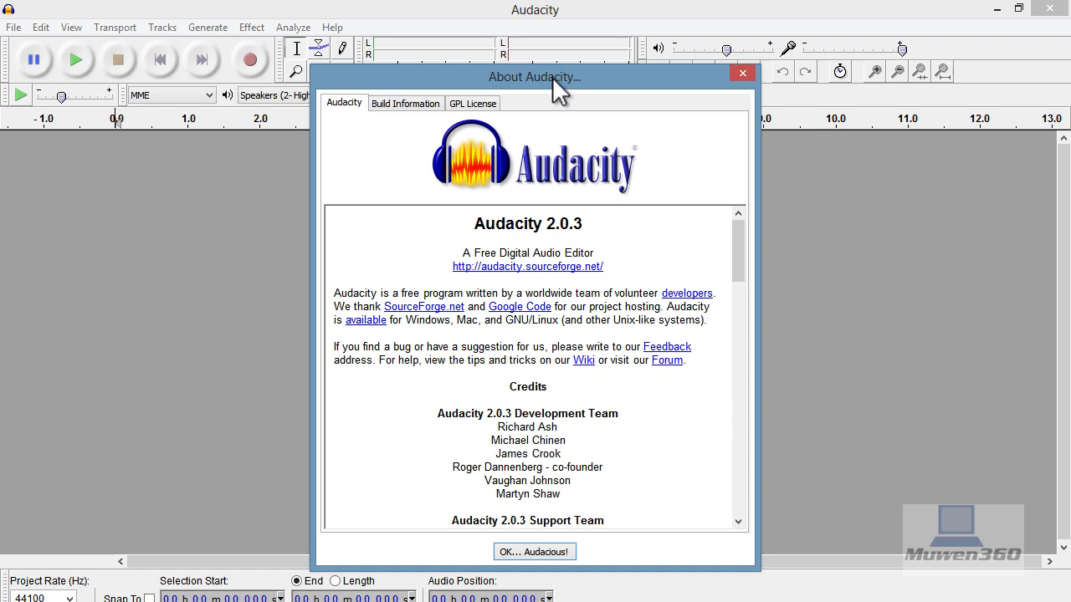